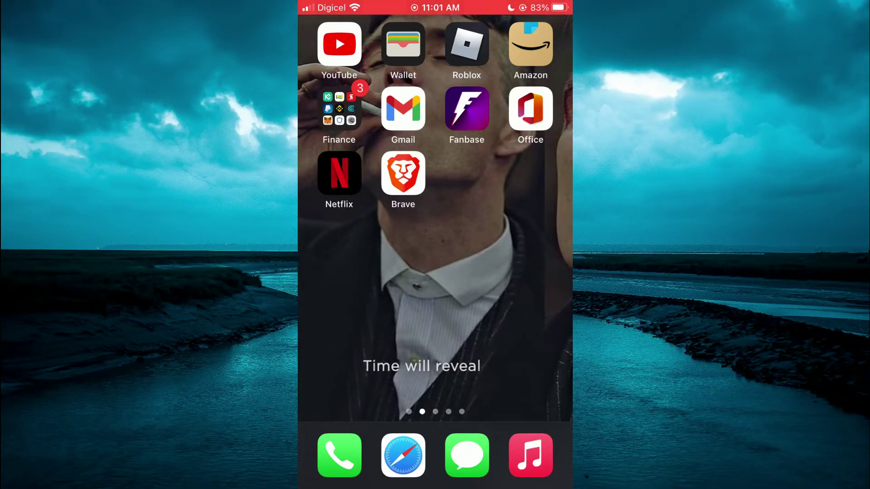
Open Brave and shrink the fullscreen Teebone, Korexx - Bang video into picture-in-picture.
{"action": "left_click", "coordinate": [403, 173]}
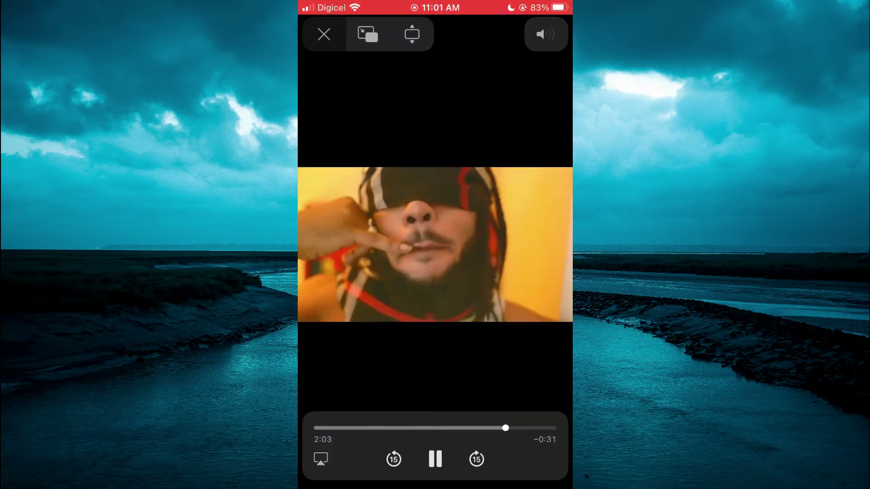
{"action": "left_click", "coordinate": [368, 34]}
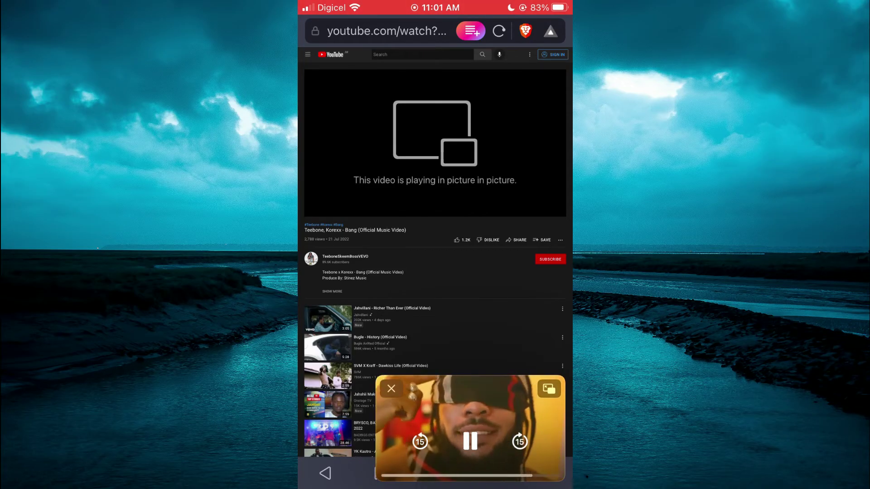
Go to the home screen page with Weather, Find My and Google Photos, video still floating.
{"action": "left_click_drag", "start_coordinate": [435, 484], "coordinate": [435, 272]}
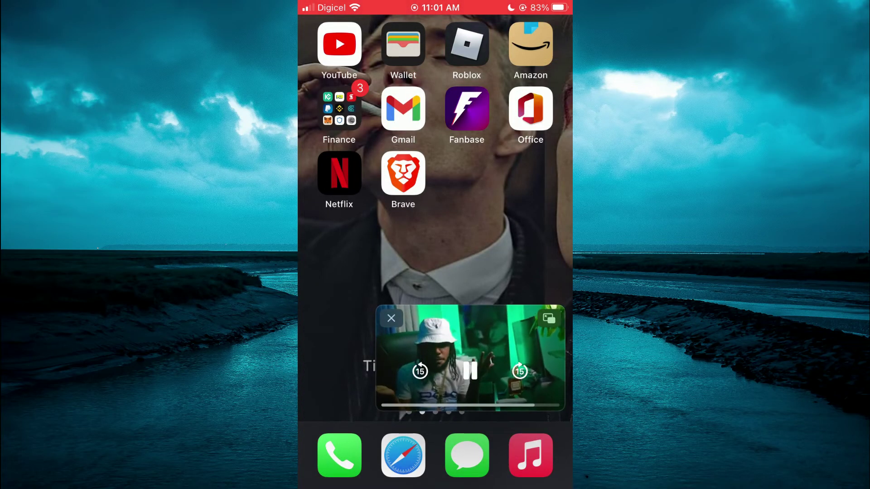
{"action": "left_click_drag", "start_coordinate": [516, 204], "coordinate": [354, 203]}
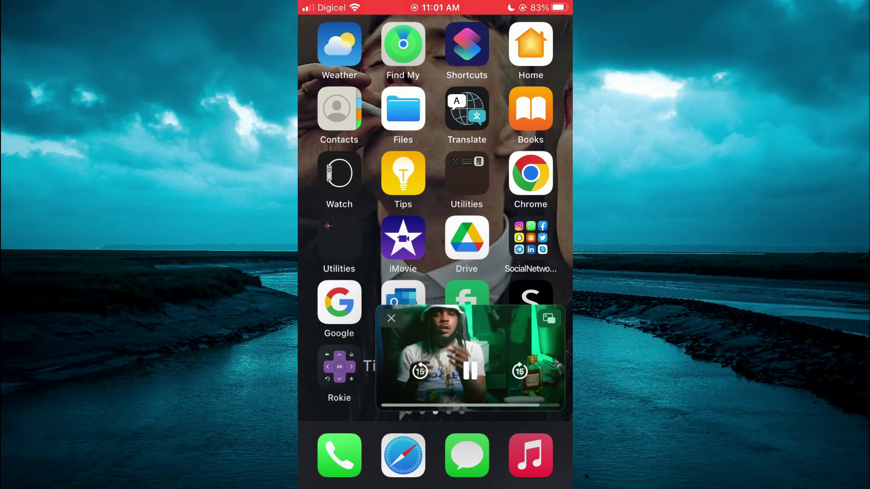